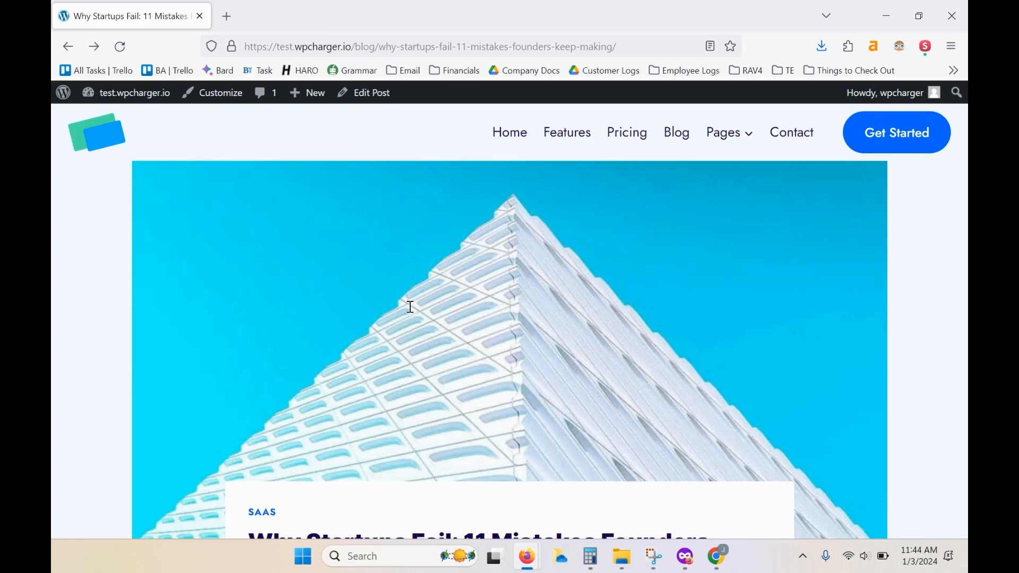
Step: Go from the blog post to the site's dashboard and open the page for adding a new plugin
scroll(411, 307, down, 15)
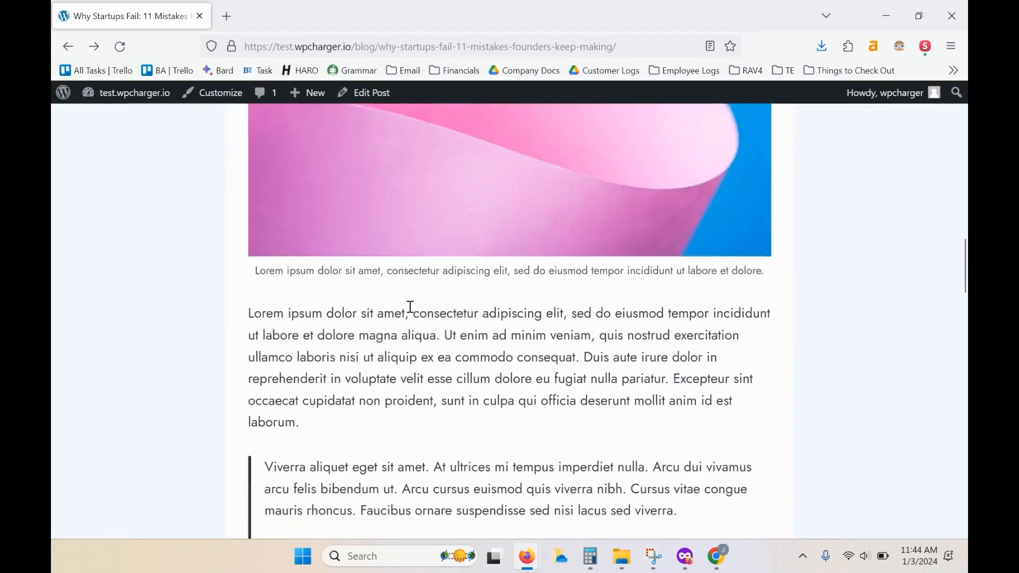
scroll(410, 307, down, 10)
scroll(411, 307, up, 3)
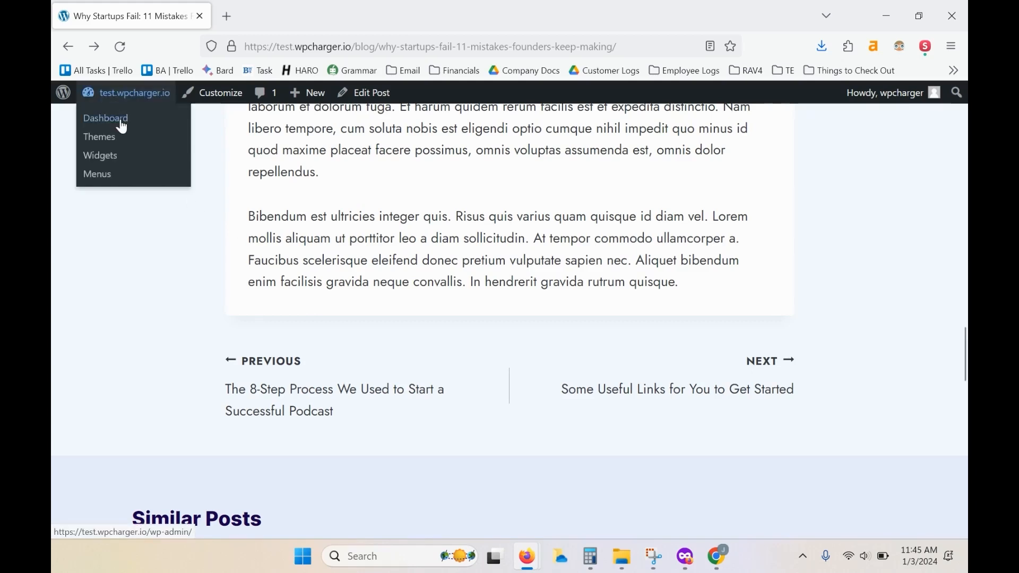
click(122, 124)
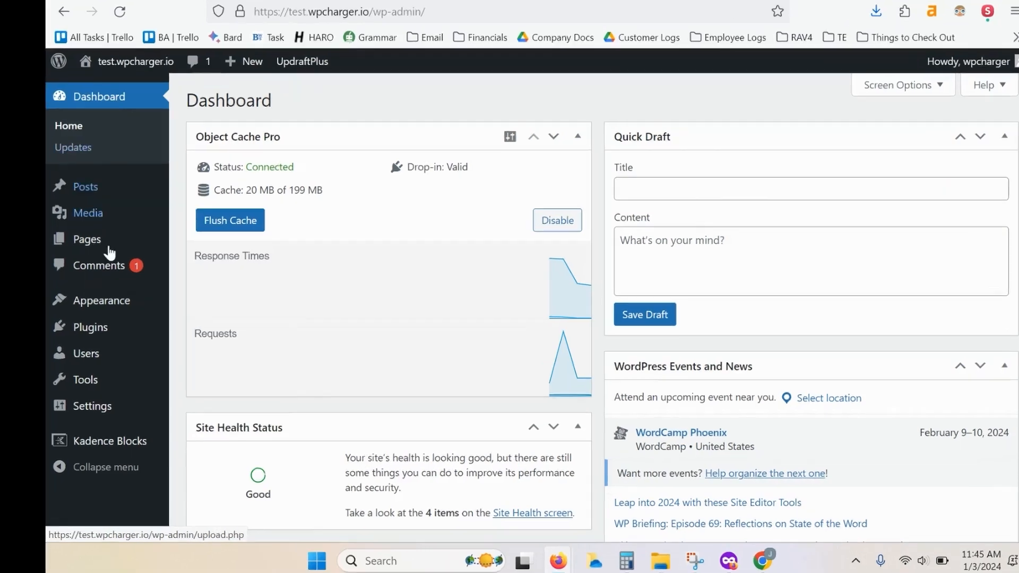
mouse_move(106, 341)
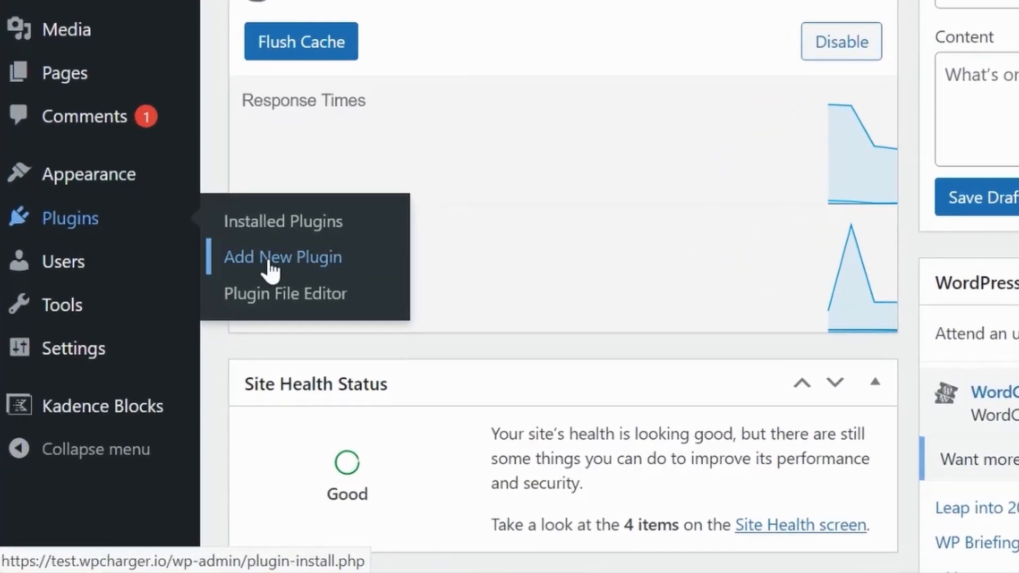
click(271, 269)
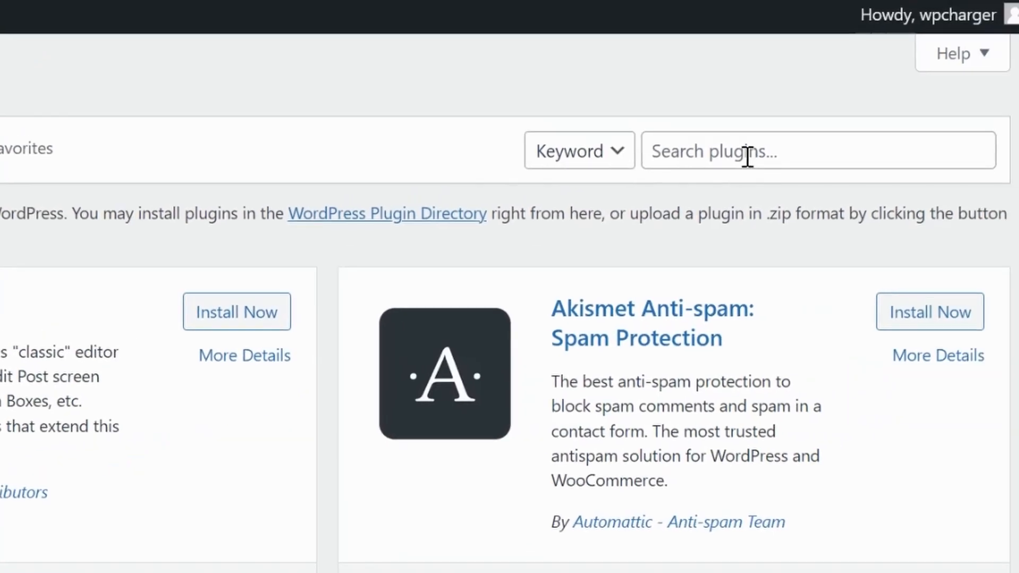
Step: Search the plugin directory for "simple author box" and install and activate the Simple Author Box plugin
click(746, 155)
text(simple author )
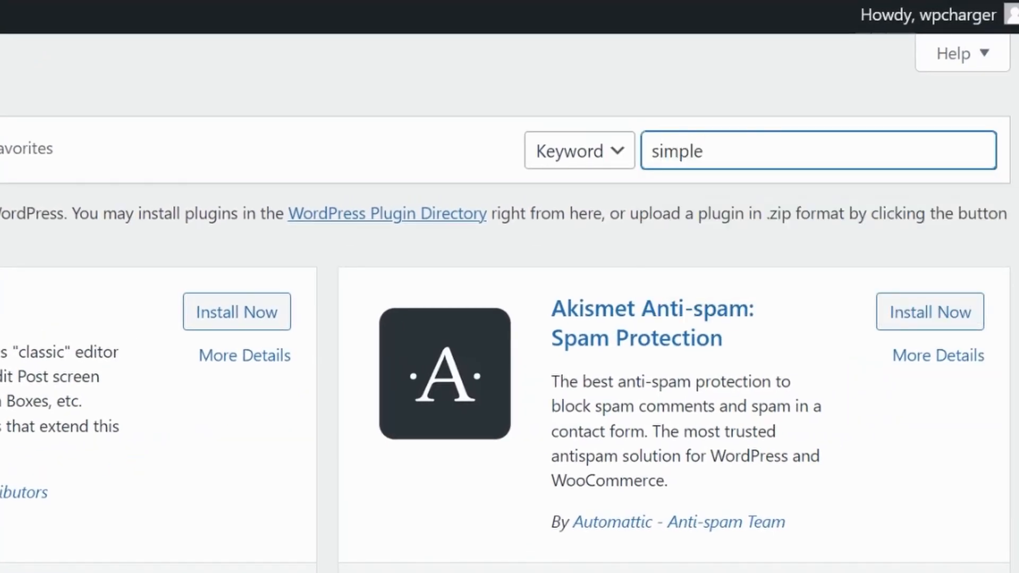
text(box)
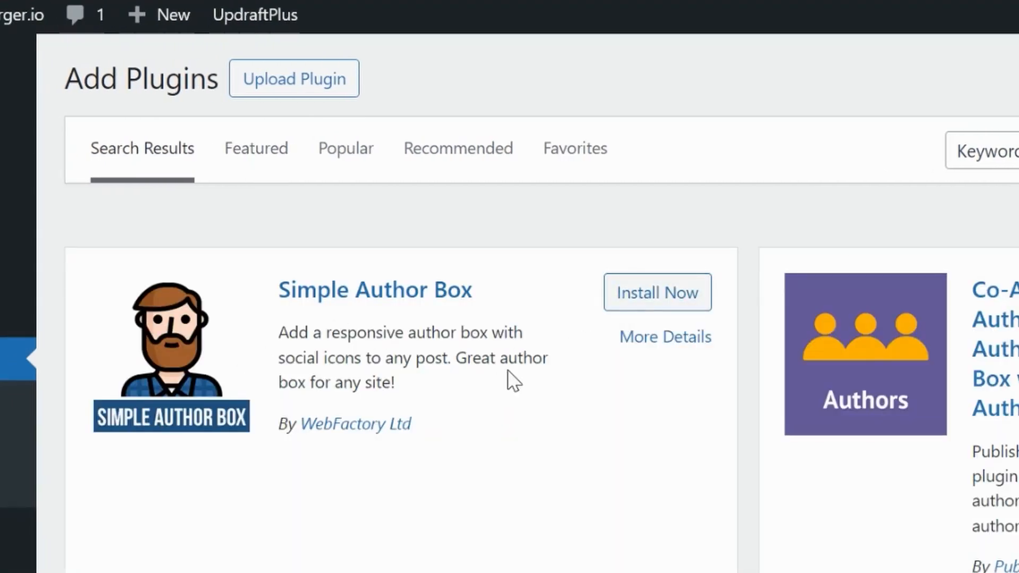
click(640, 298)
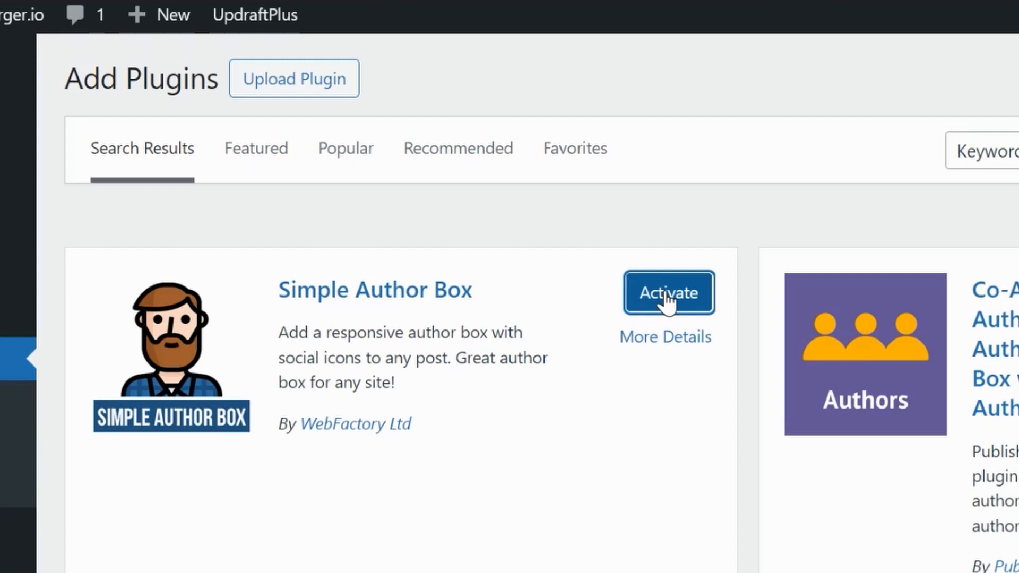
click(668, 295)
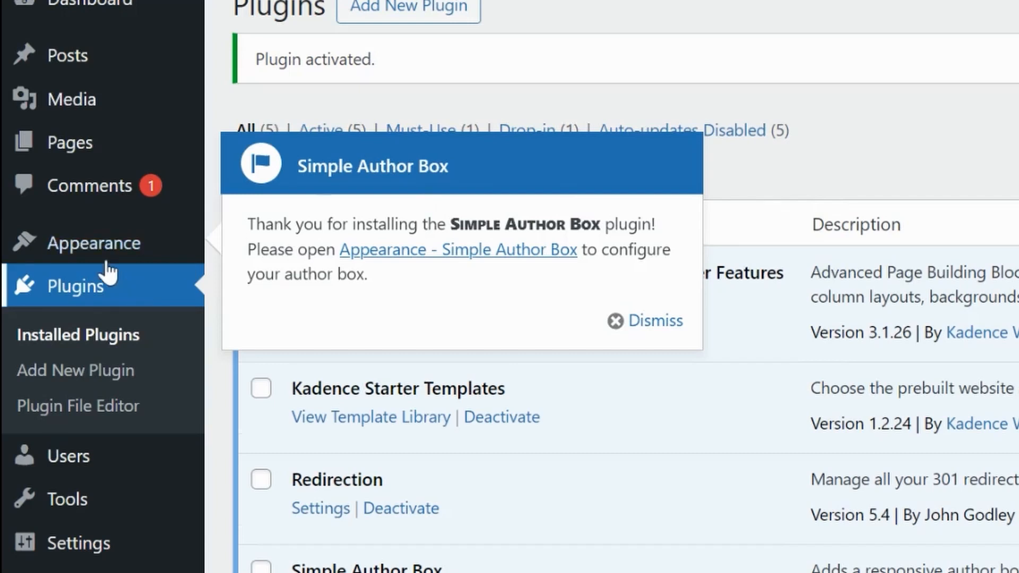
Step: Open the Simple Author Box settings and dismiss the lifetime license offer
mouse_move(96, 252)
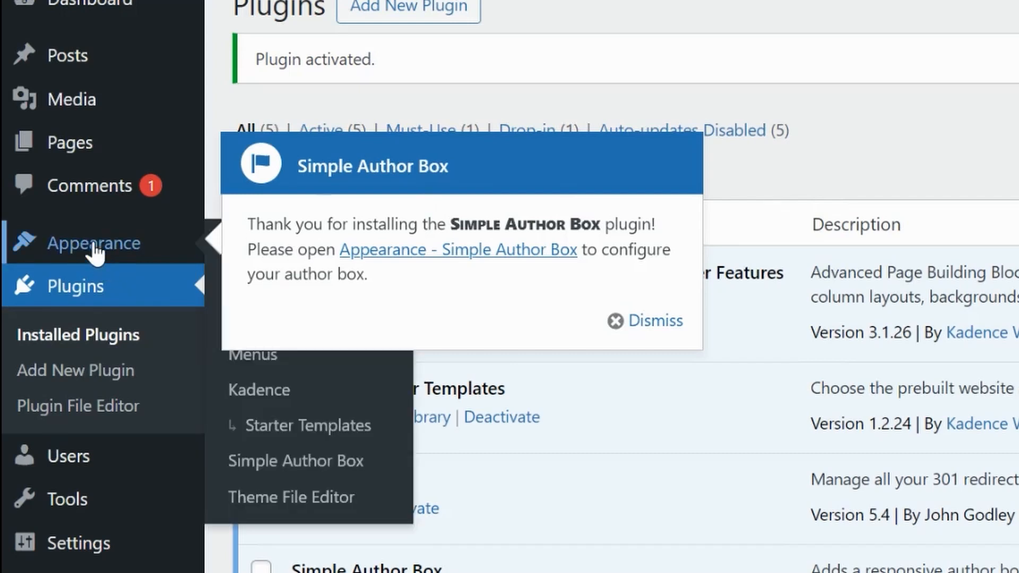
click(293, 478)
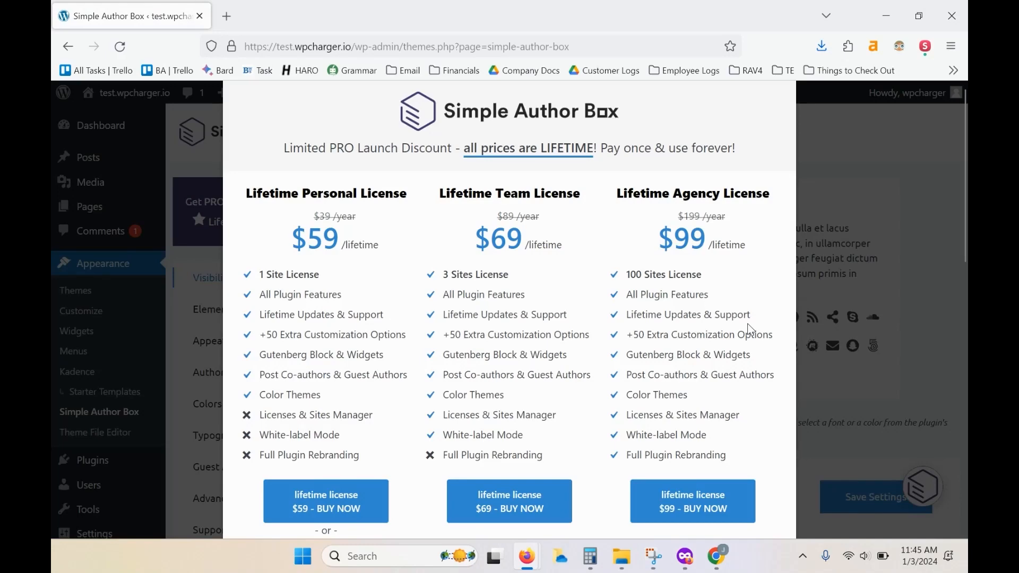
click(889, 247)
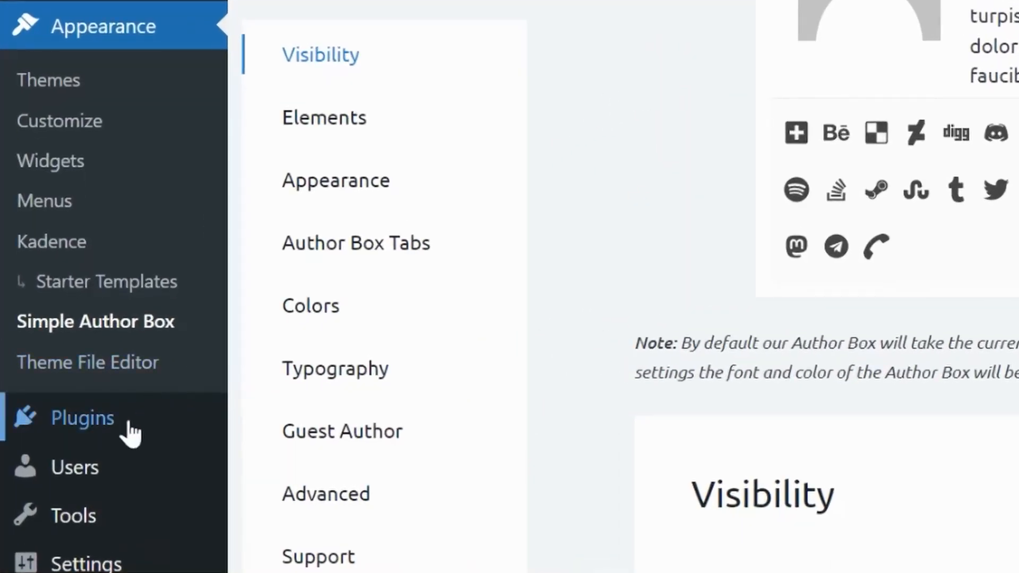
Step: Open the administrator author's account for editing from the list of all users
mouse_move(28, 474)
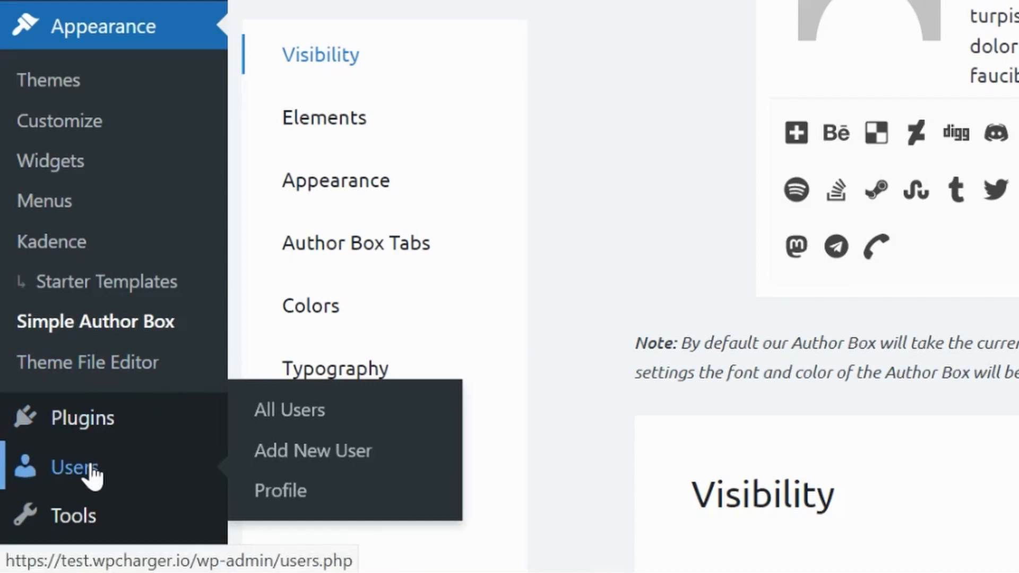
click(312, 413)
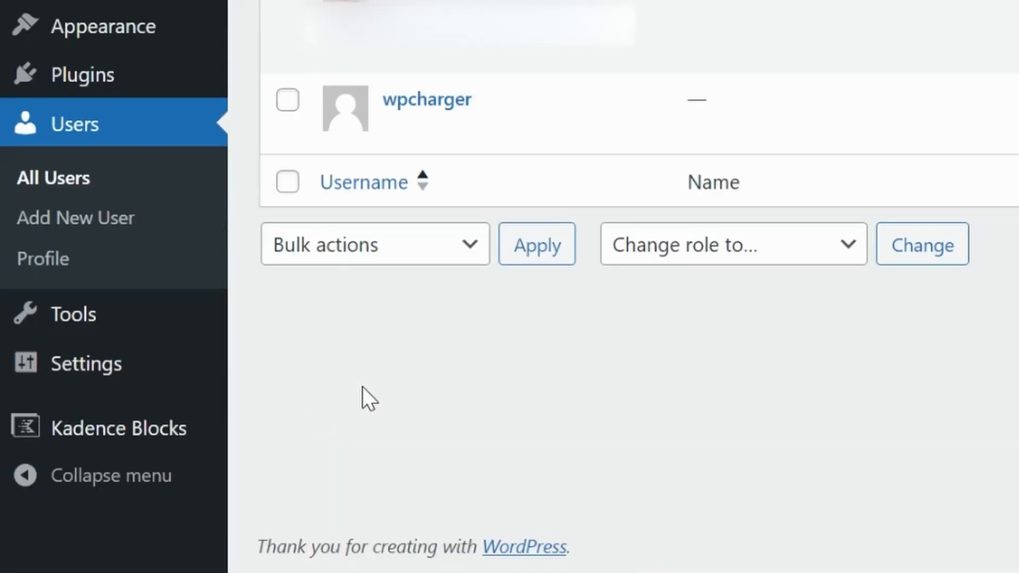
mouse_move(339, 51)
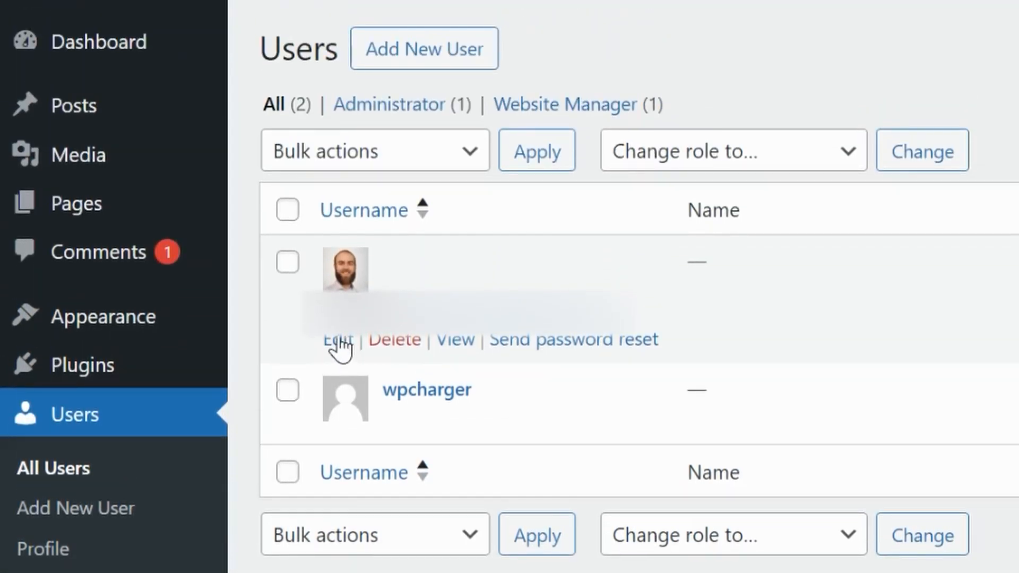
click(340, 342)
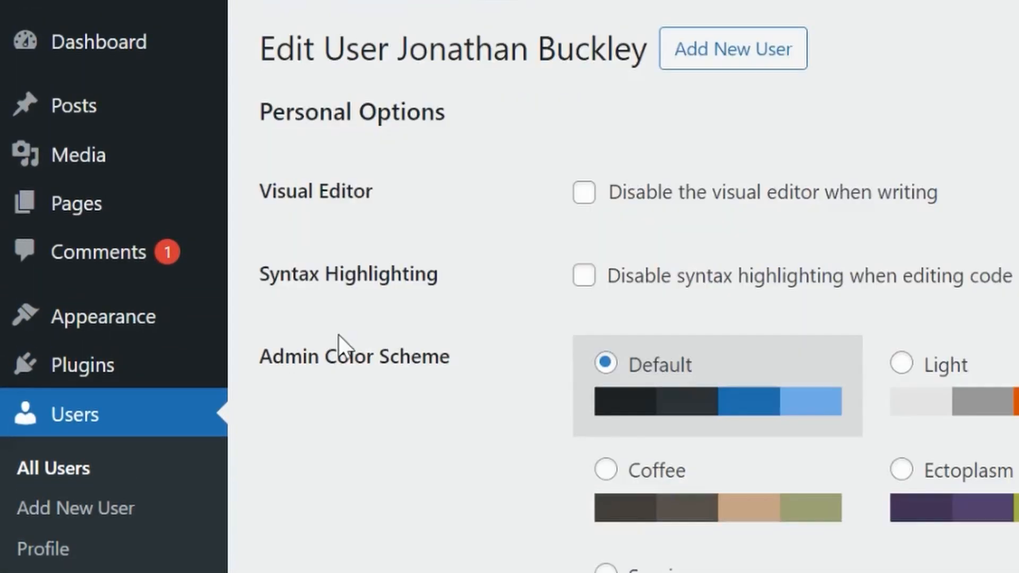
Step: Fill in the author's Biographical Info with the prepared bio about a WordPress expert with 10+ years of experience
scroll(339, 335, down, 7)
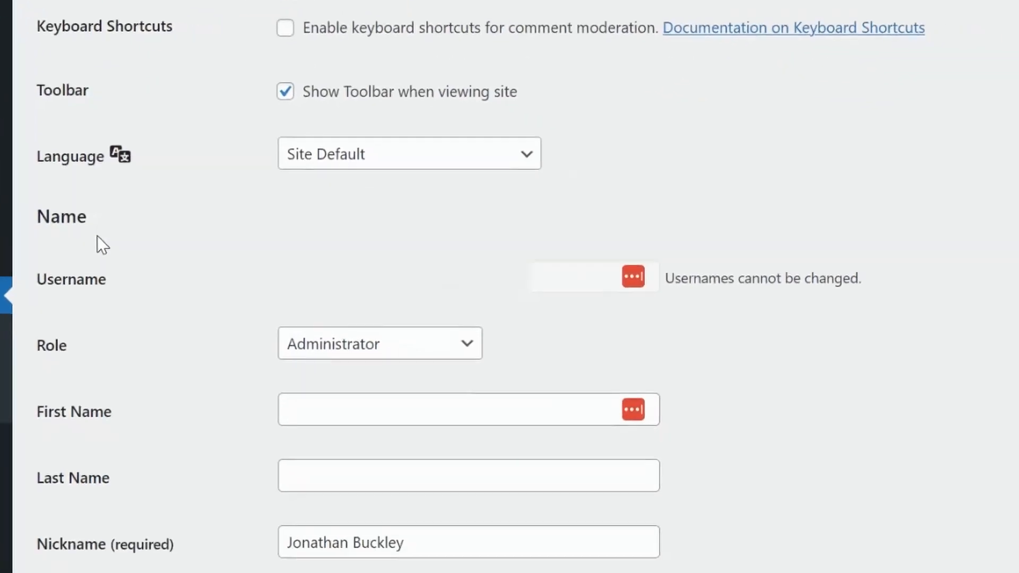
scroll(80, 229, down, 10)
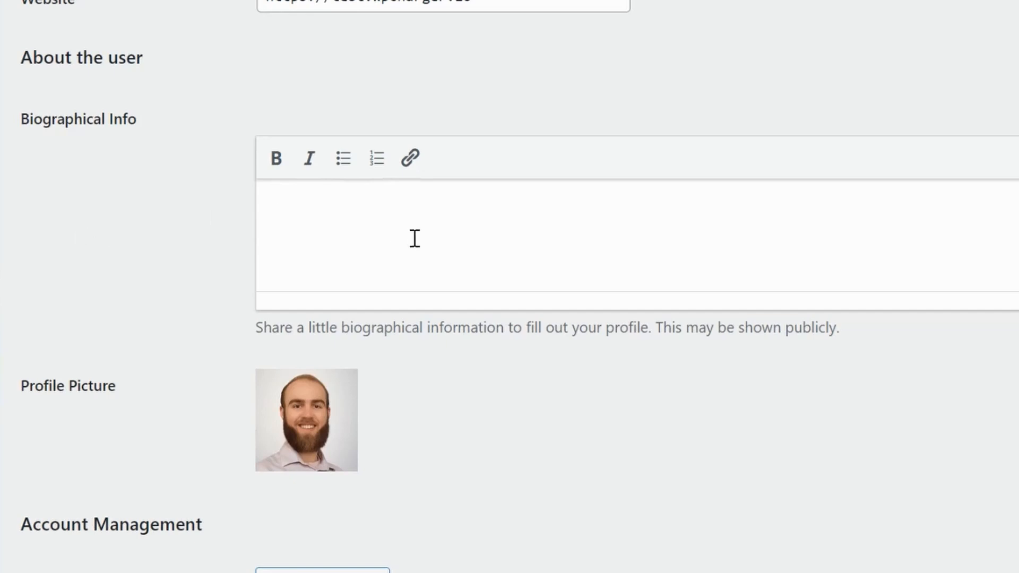
click(338, 247)
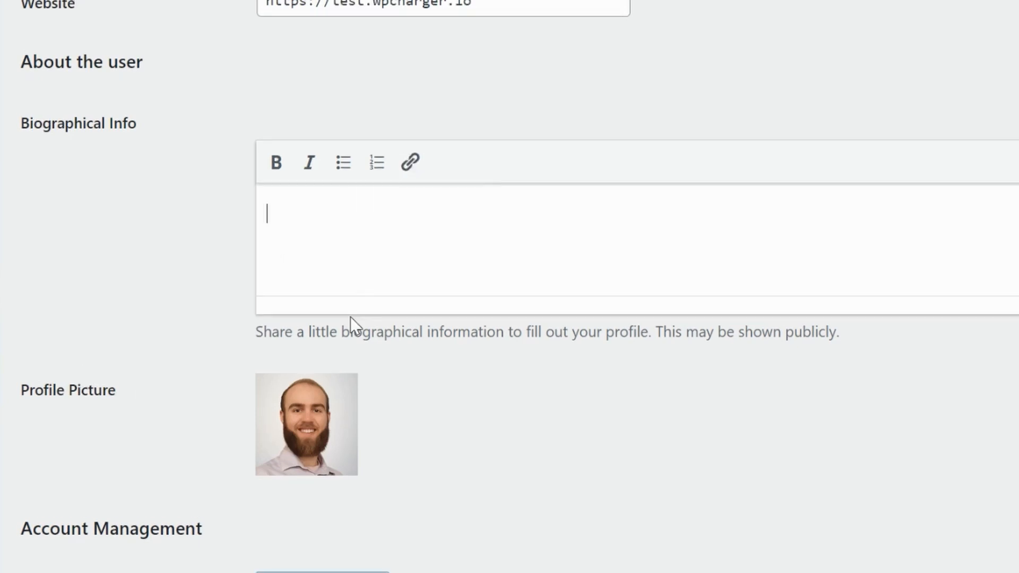
key(ctrl+v)
Step: Review the author's custom profile image, occupation and social media link fields, and save the user profile
scroll(510, 287, down, 2)
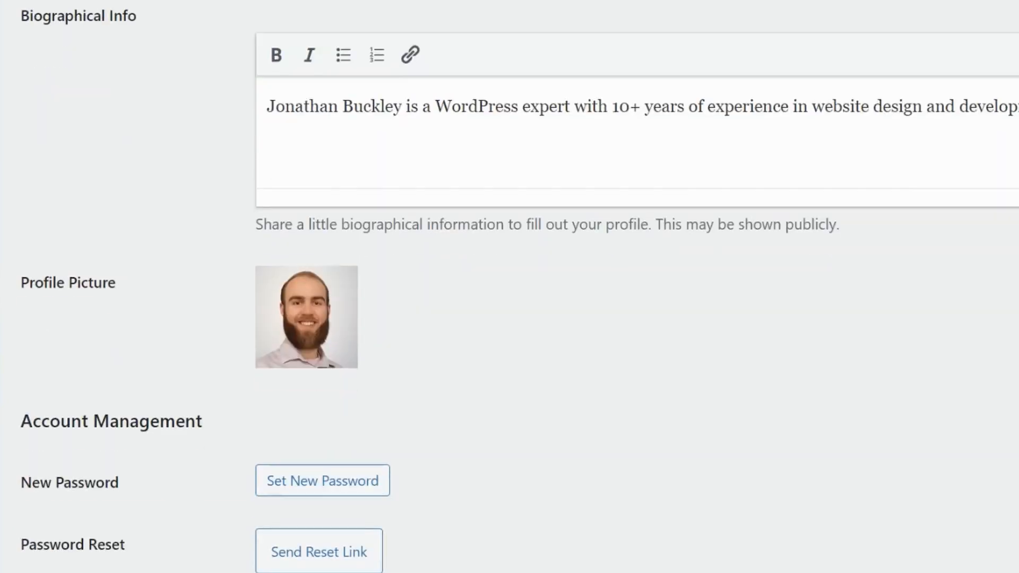
scroll(293, 332, down, 10)
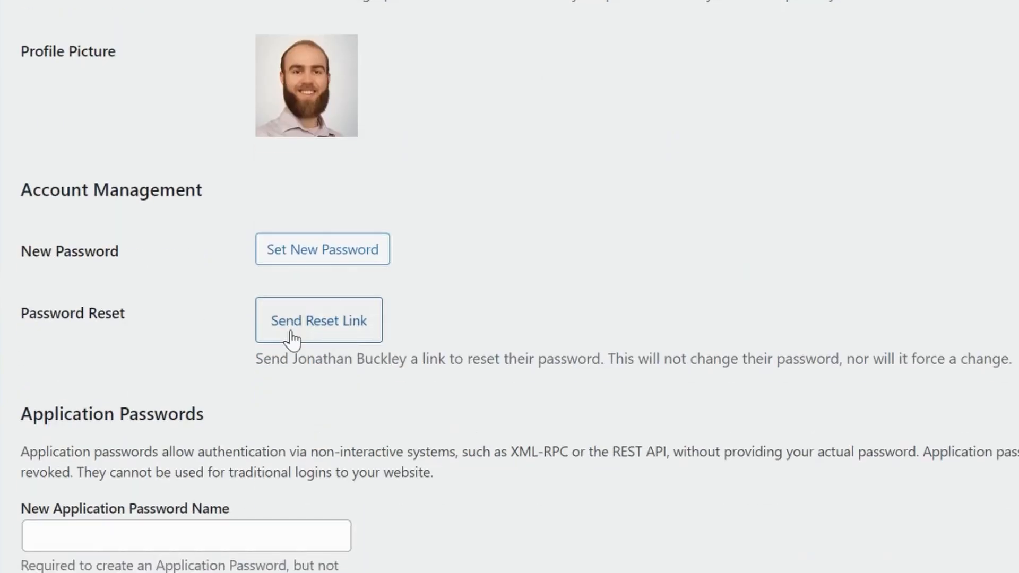
scroll(290, 334, down, 5)
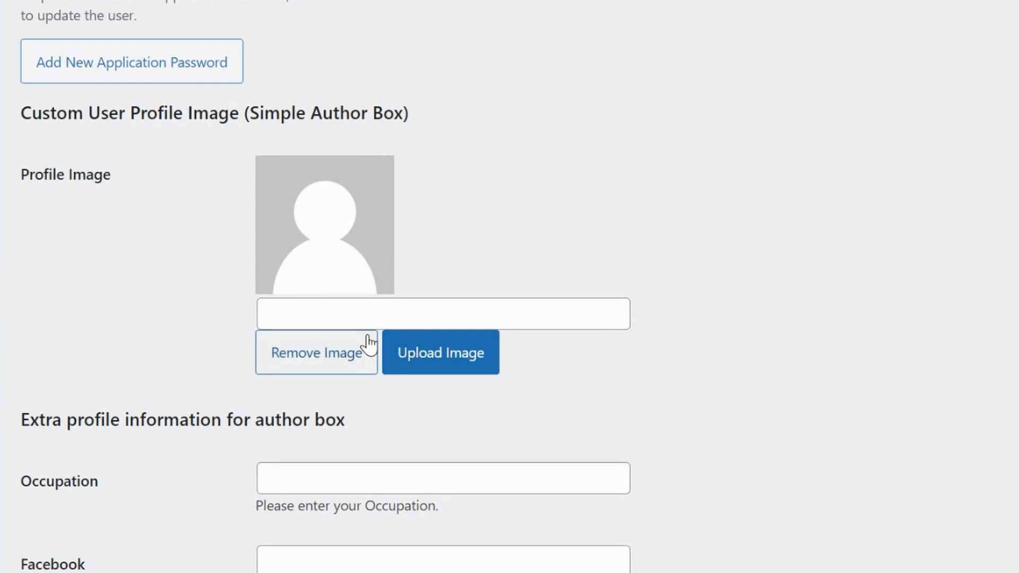
scroll(196, 380, down, 4)
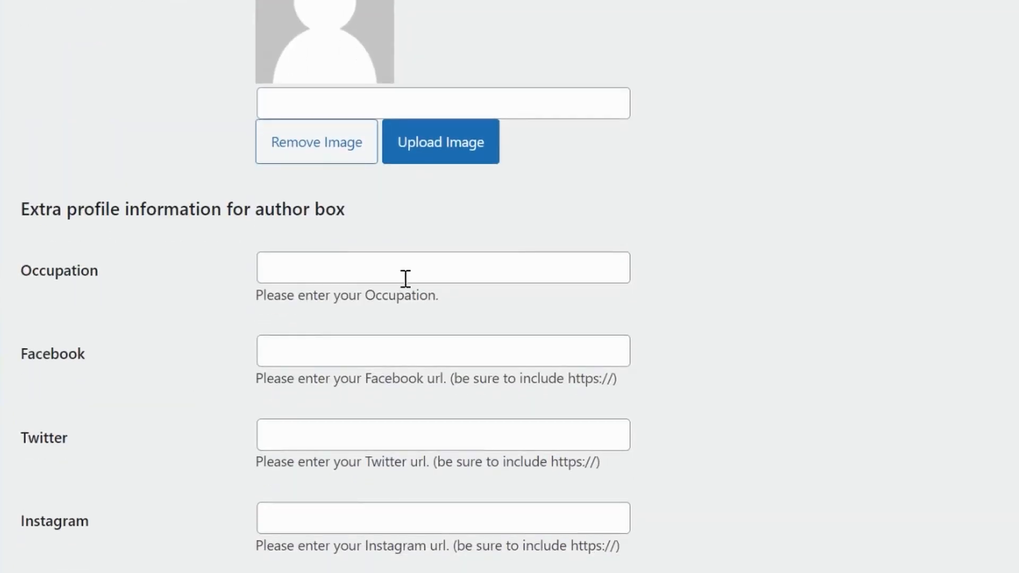
scroll(286, 264, down, 2)
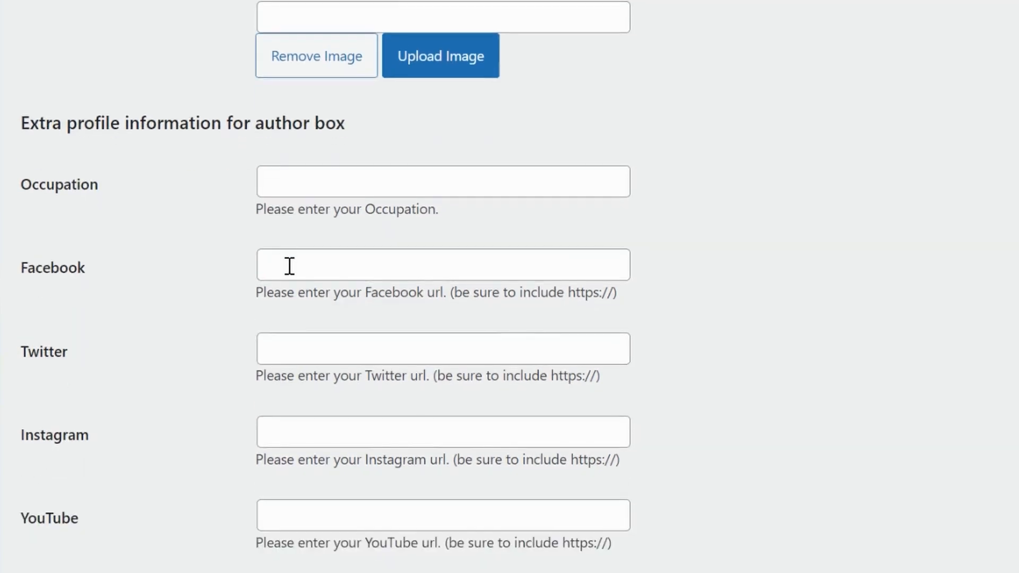
scroll(289, 265, down, 8)
scroll(290, 265, up, 6)
scroll(289, 265, down, 1)
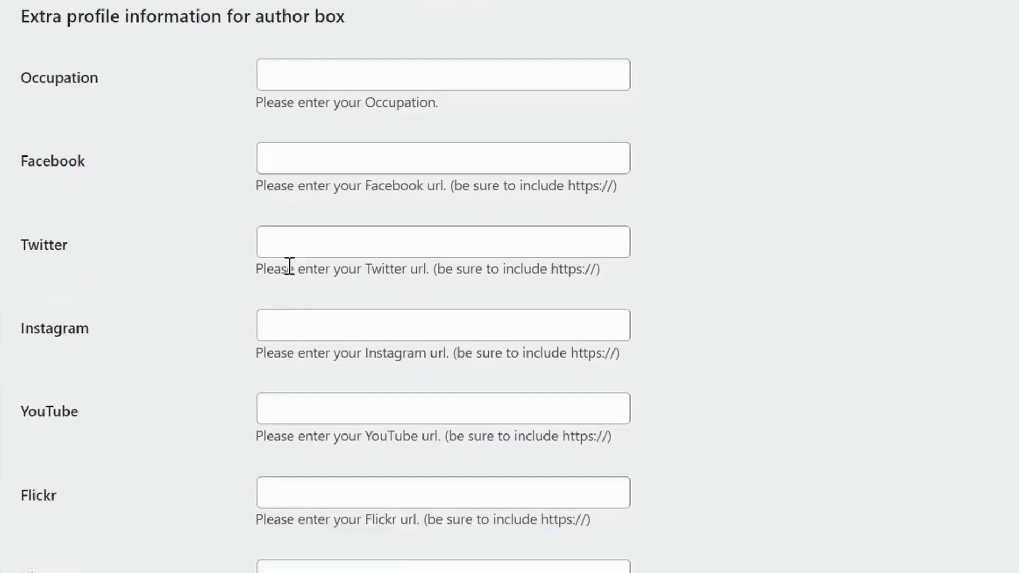
scroll(289, 265, down, 2)
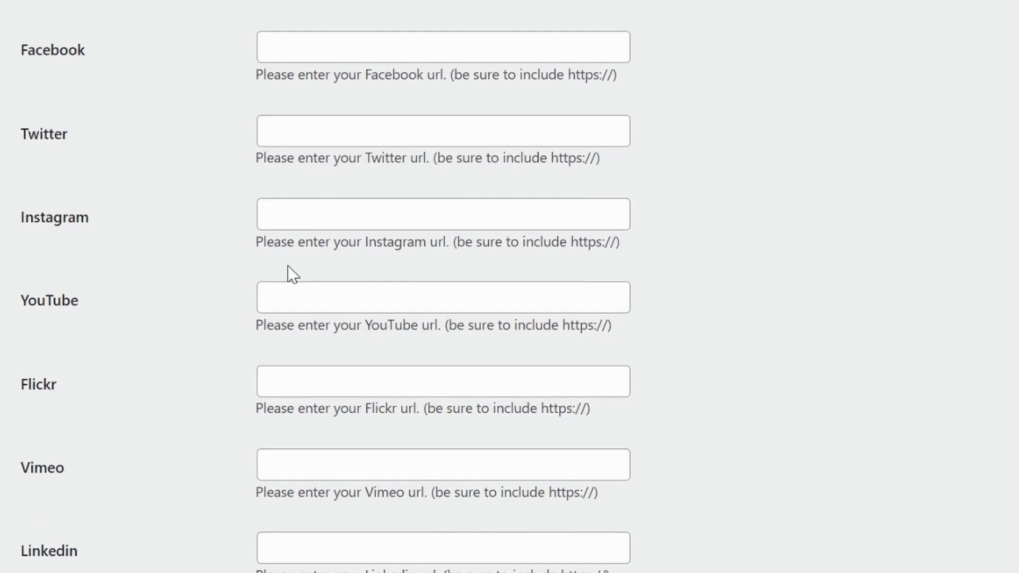
scroll(287, 266, down, 15)
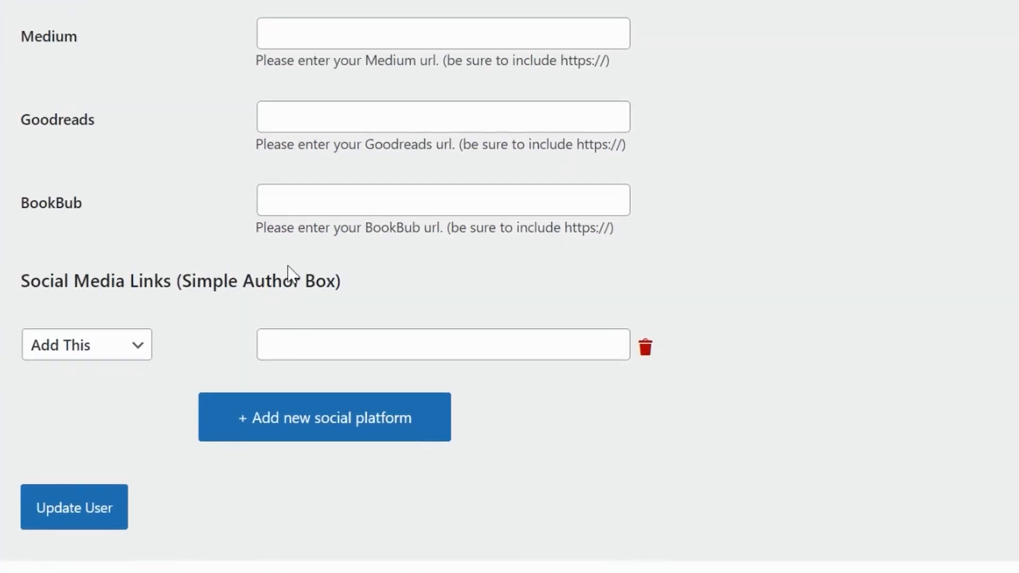
click(76, 520)
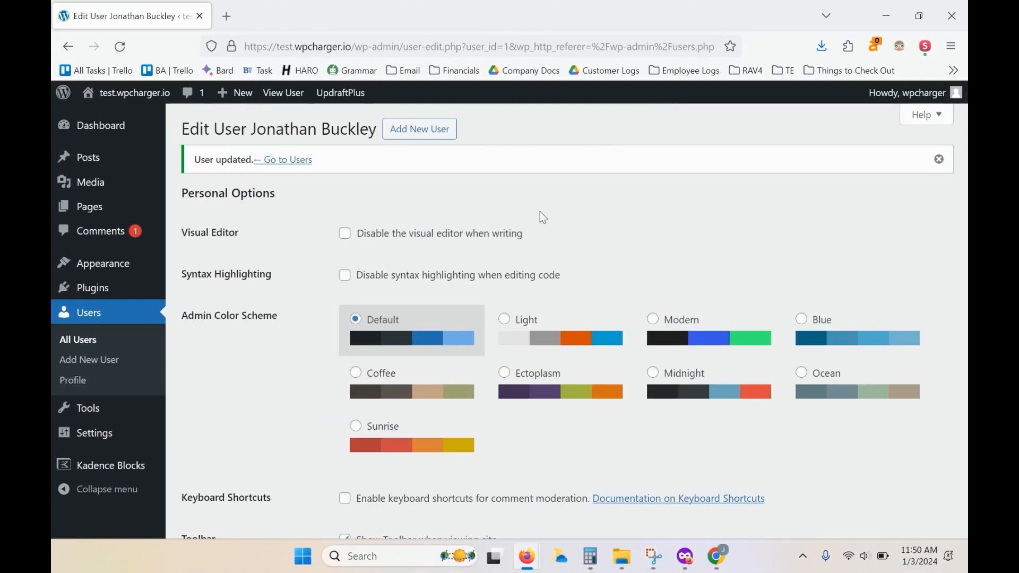
Step: Switch to the private browser window, reload the blog post and check the area below its content for the author box
click(692, 563)
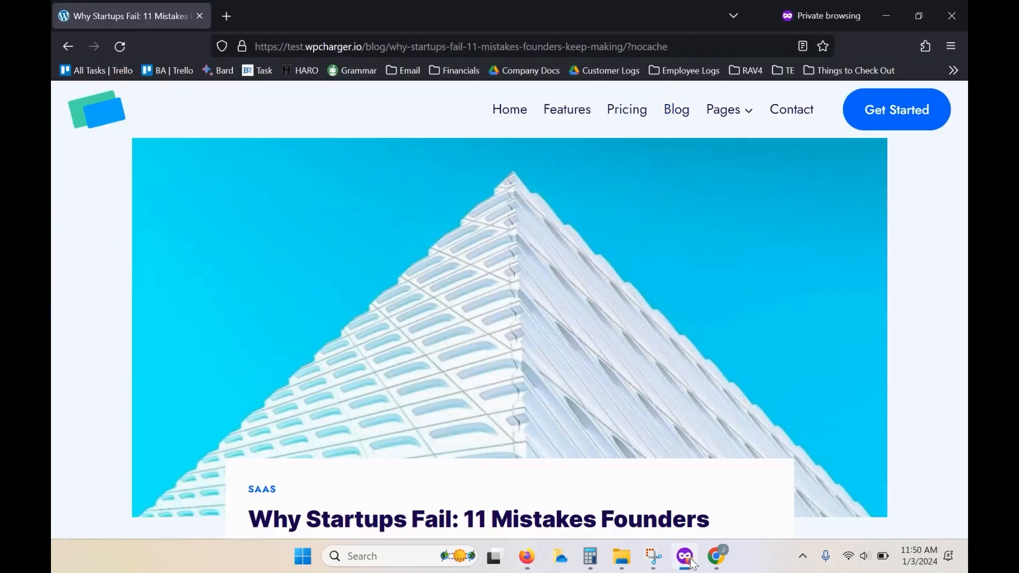
click(121, 48)
scroll(272, 193, down, 15)
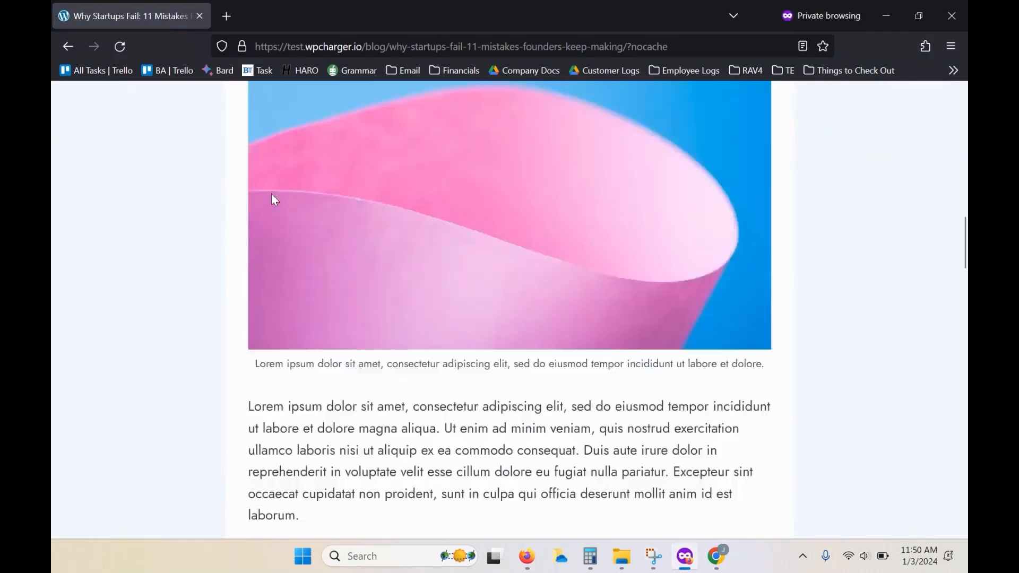
scroll(272, 197, down, 8)
scroll(271, 200, up, 6)
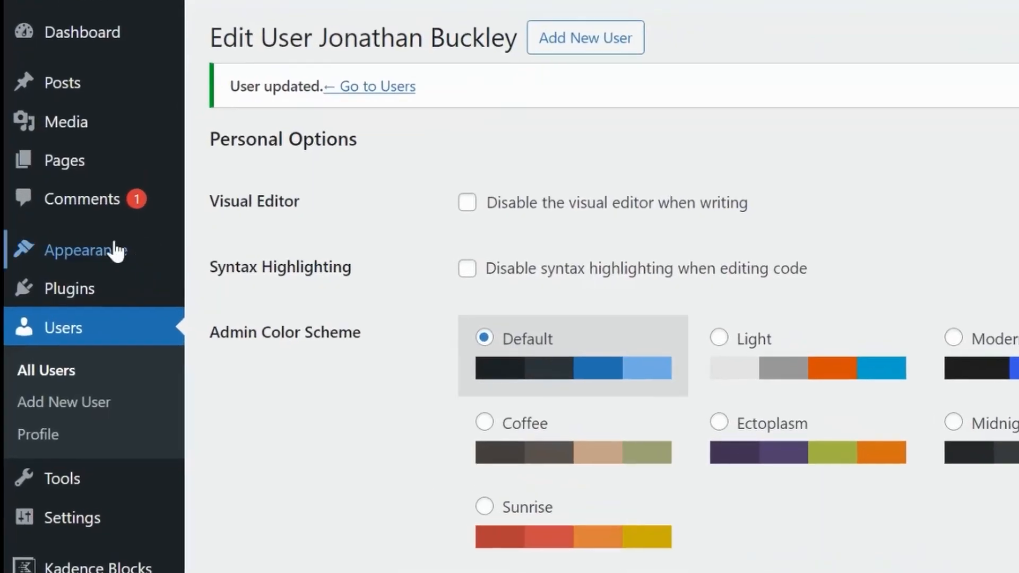
Step: Open the Appearance section of the Simple Author Box settings and examine its margin, padding and border options
mouse_move(107, 264)
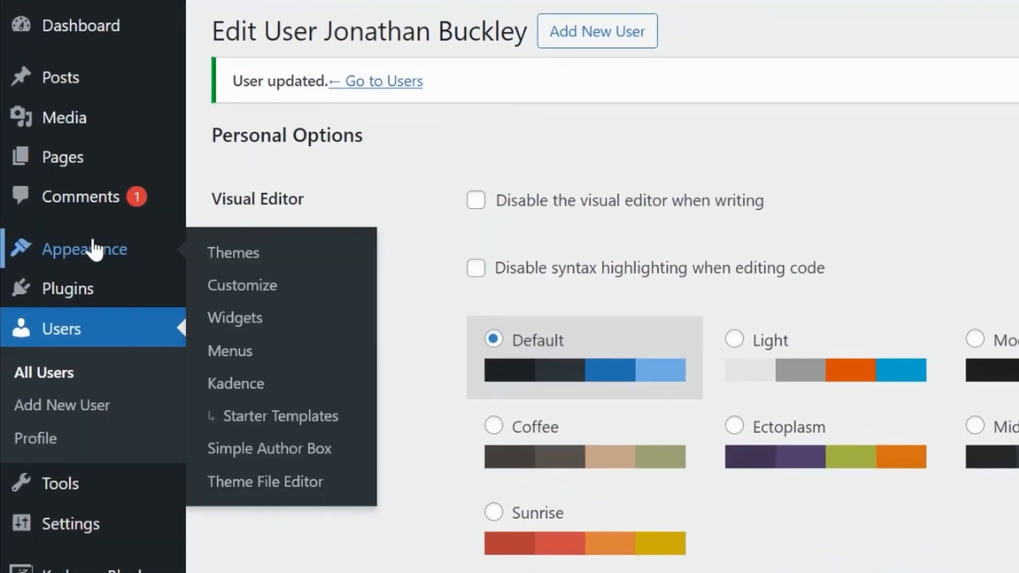
click(286, 465)
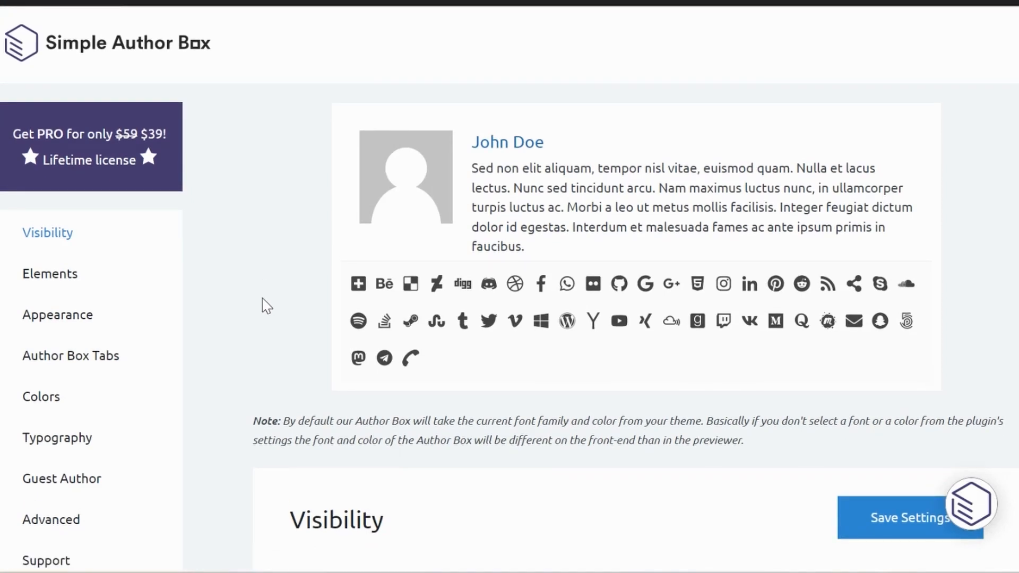
scroll(262, 299, down, 1)
scroll(262, 298, up, 1)
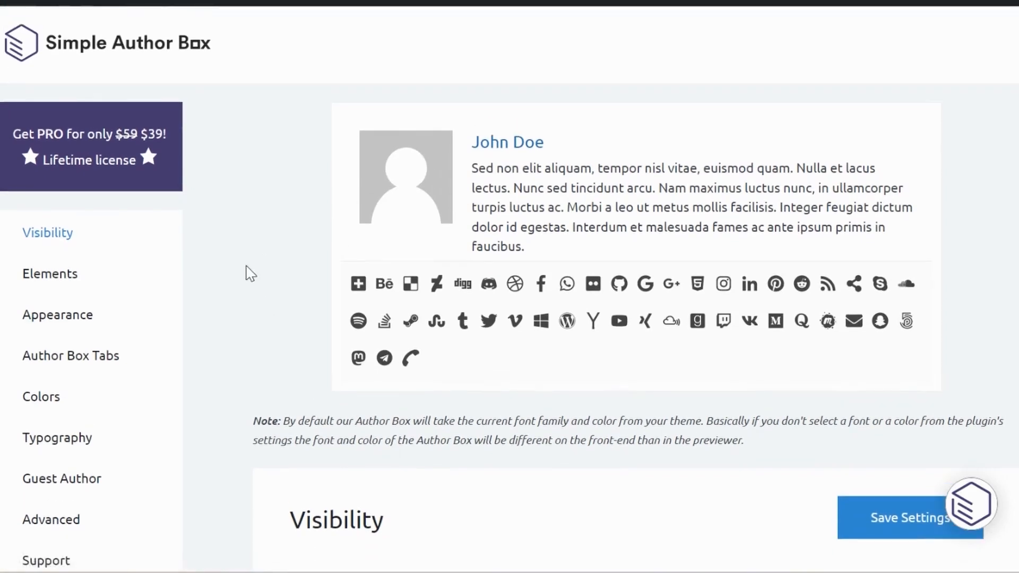
click(59, 315)
scroll(315, 300, down, 5)
scroll(315, 300, down, 4)
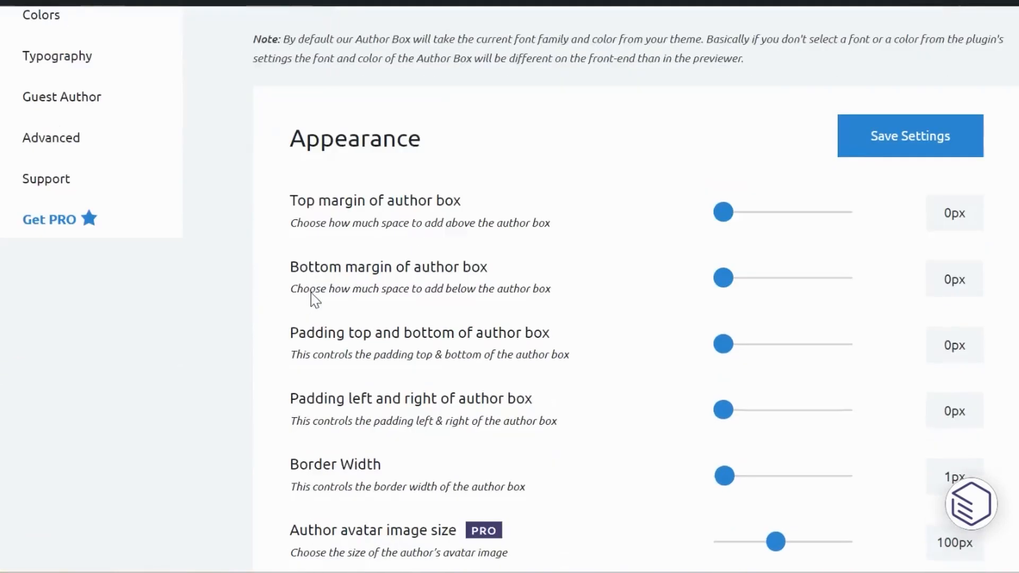
Step: Review the remaining Appearance options for border width, avatar image size and style, author website and social icons type
scroll(313, 299, down, 2)
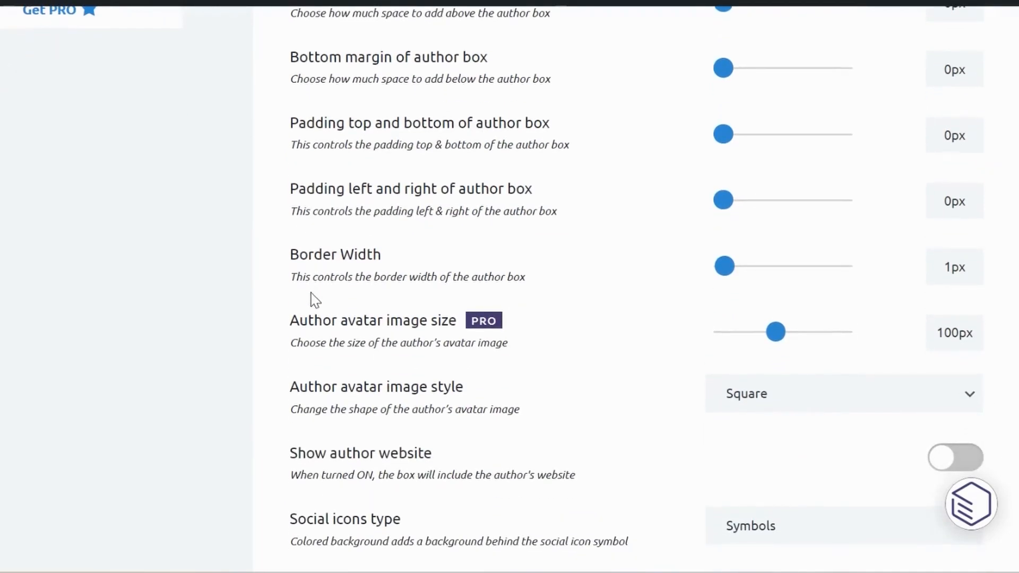
scroll(315, 301, down, 2)
scroll(315, 300, up, 8)
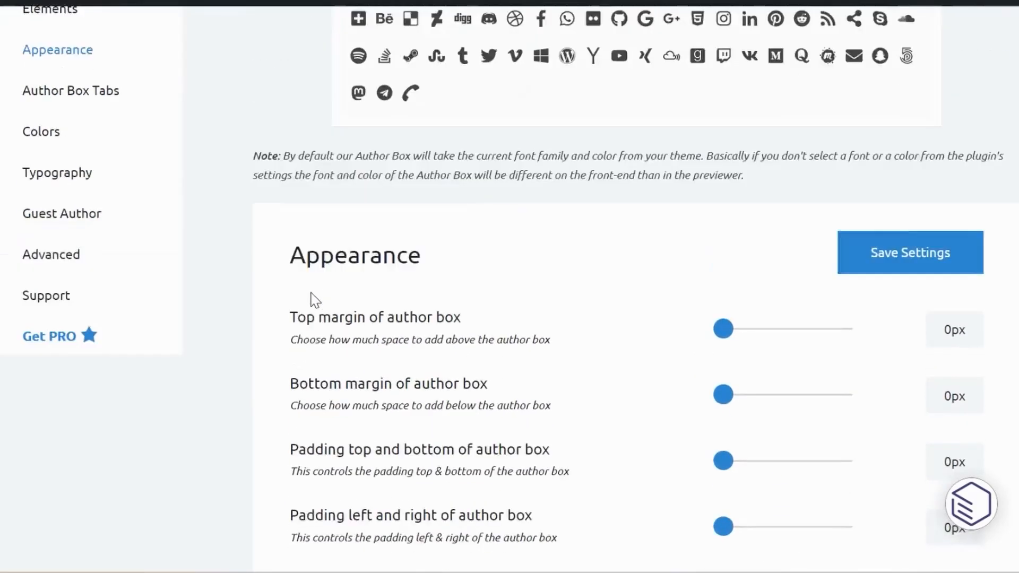
Step: Open the Colors settings and examine the color options for the author name, border, backgrounds, paragraphs and links
scroll(313, 298, up, 3)
click(46, 316)
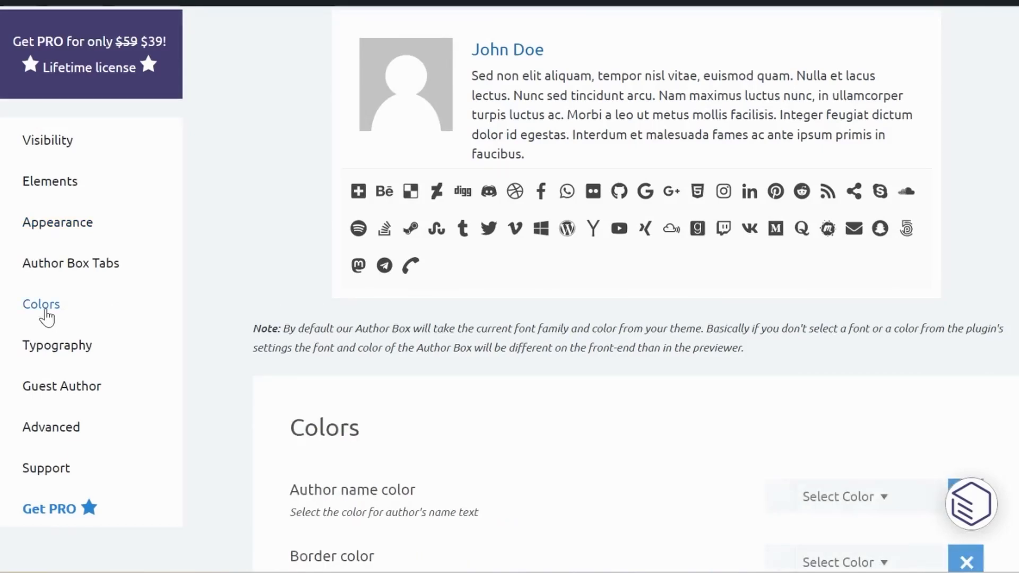
scroll(438, 364, down, 5)
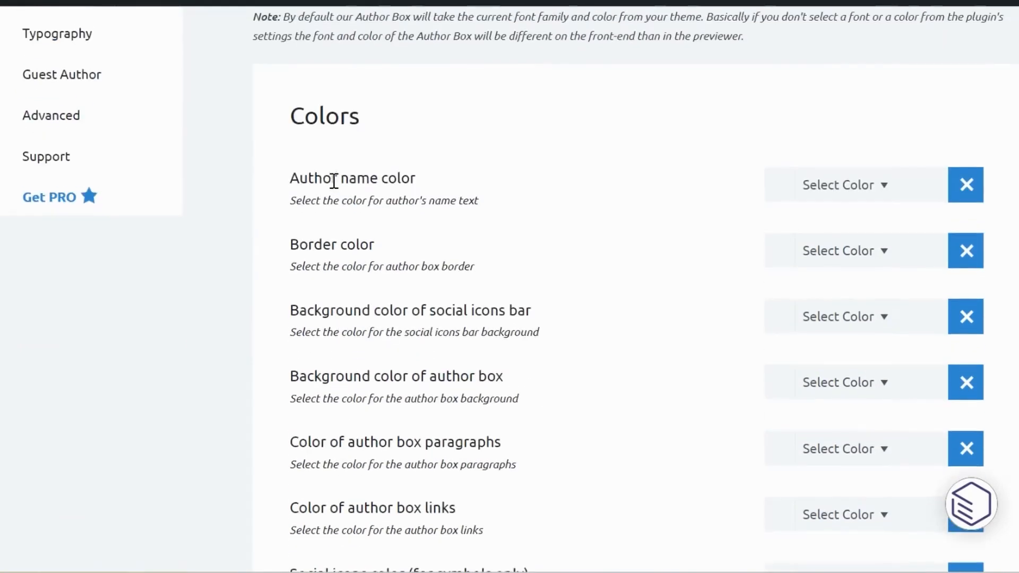
scroll(334, 181, down, 3)
Step: Open the Typography settings and examine the font subset and the font family options for the author's name, job title and description
scroll(333, 181, up, 8)
click(57, 364)
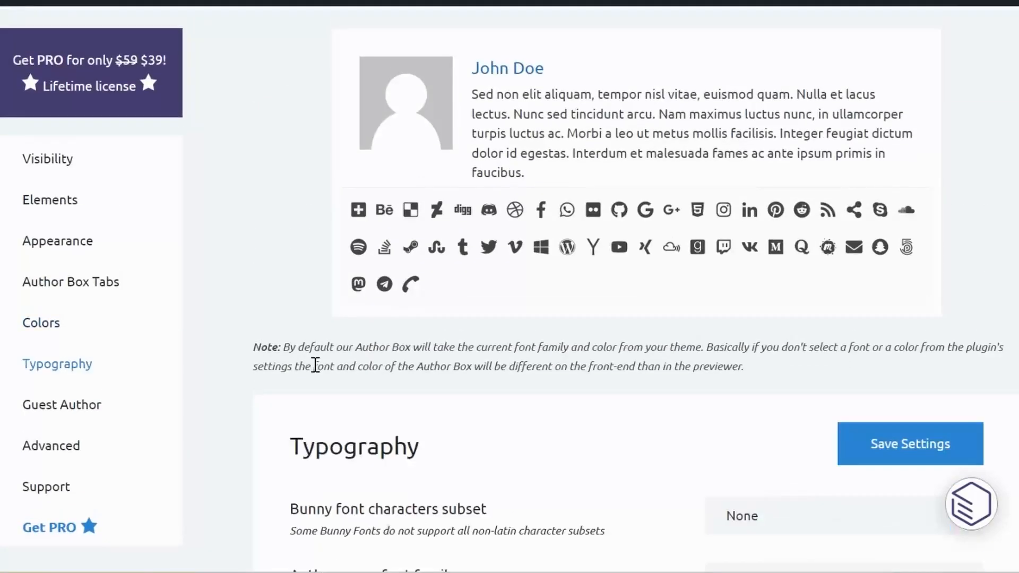
scroll(232, 294, down, 3)
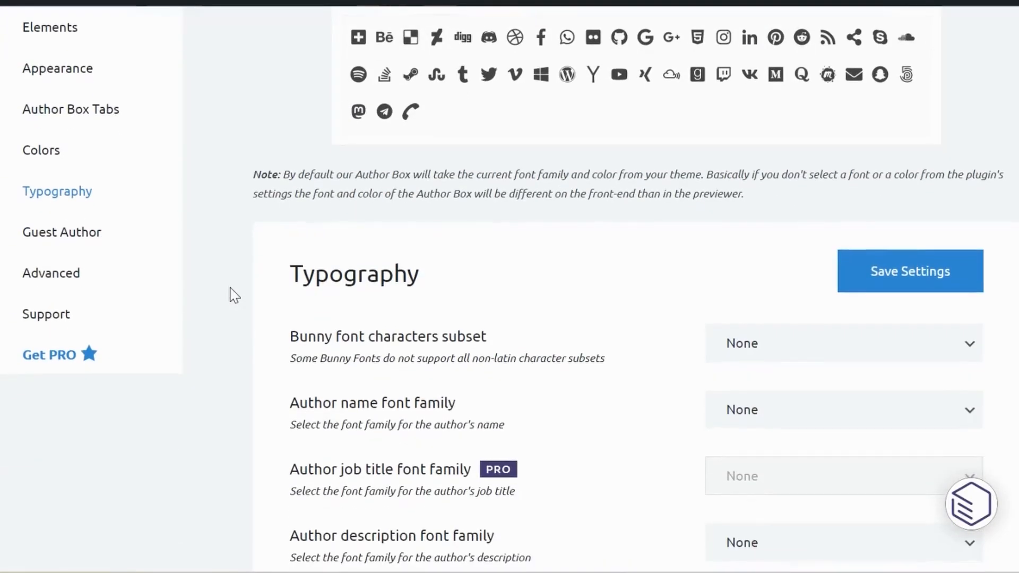
scroll(375, 388, down, 2)
scroll(375, 386, up, 3)
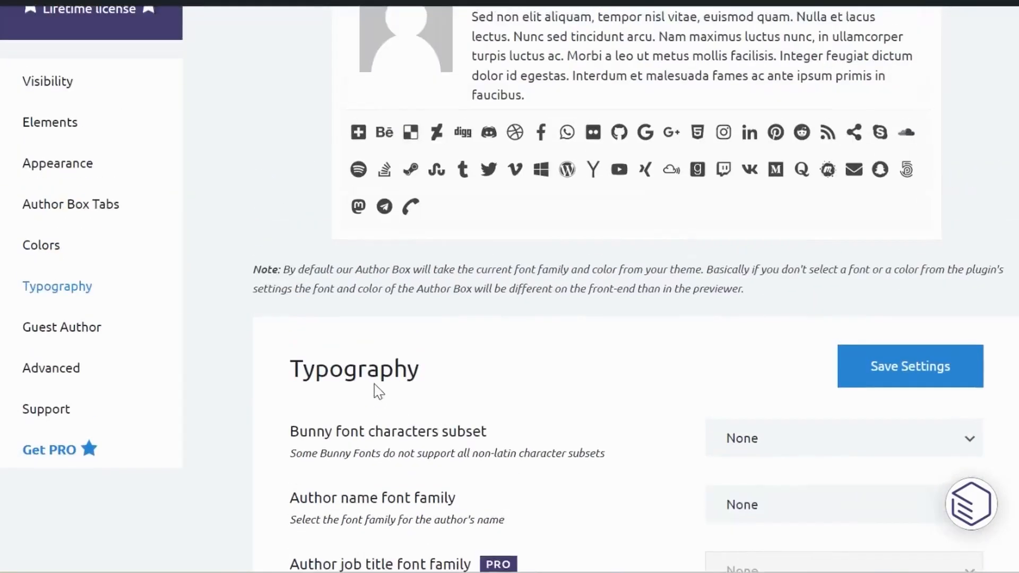
scroll(378, 392, up, 1)
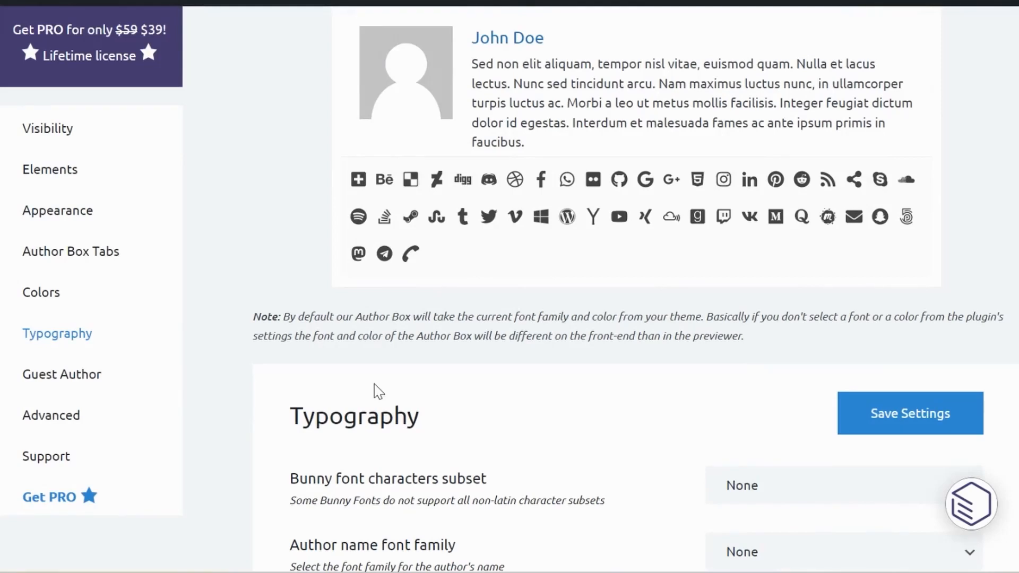